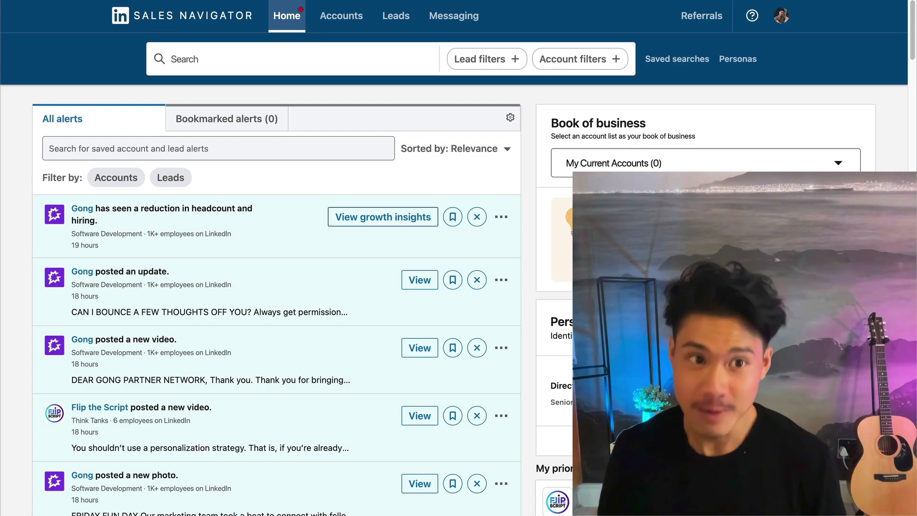
Start a new lead search with a Geography filter including New York, United States.
click(238, 67)
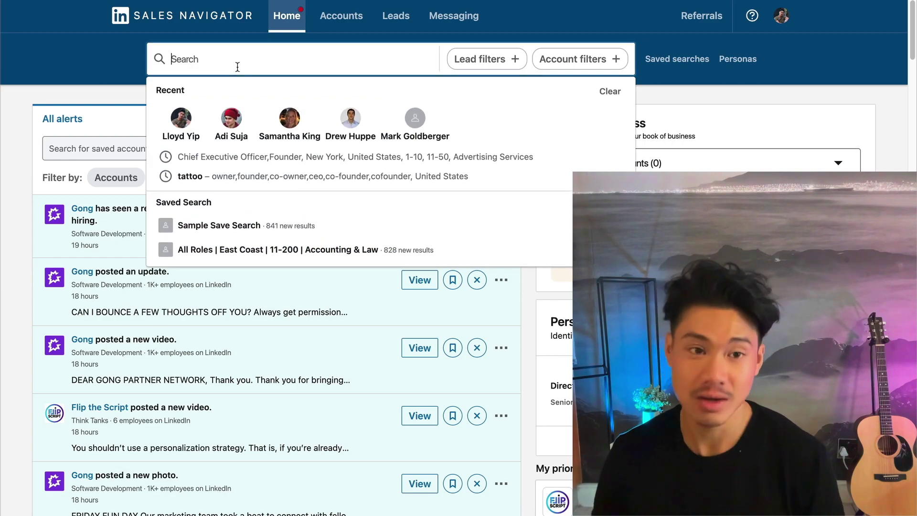
click(478, 59)
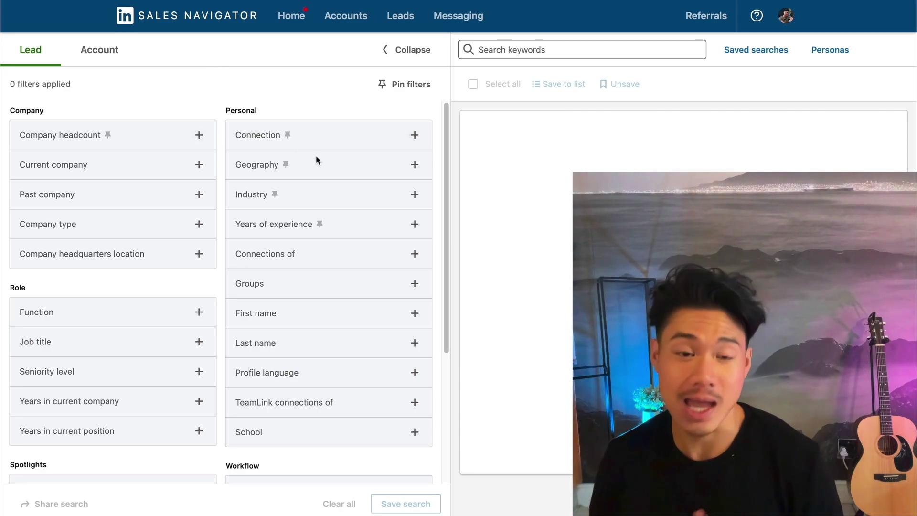
click(321, 168)
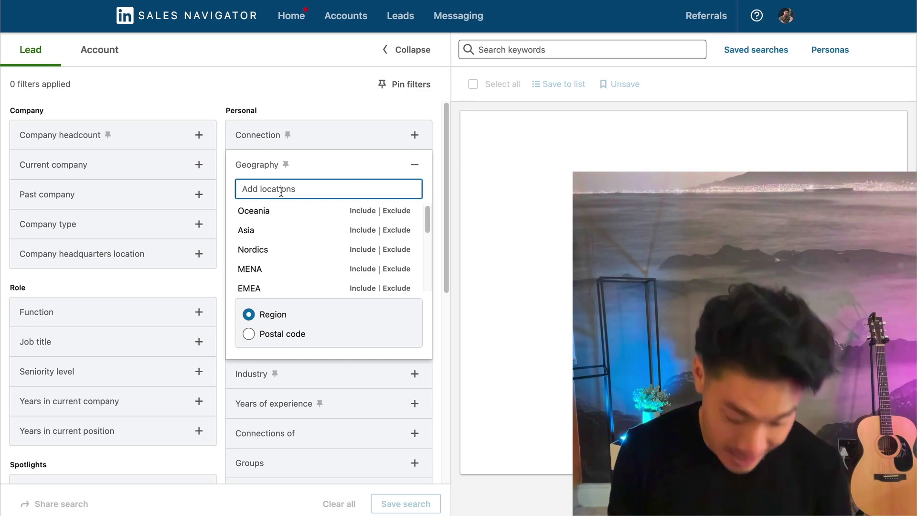
text(new york)
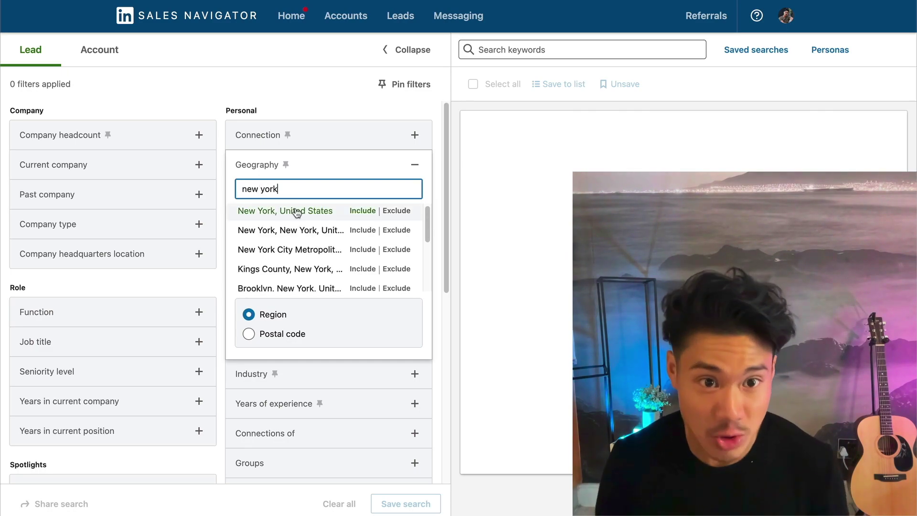
click(296, 212)
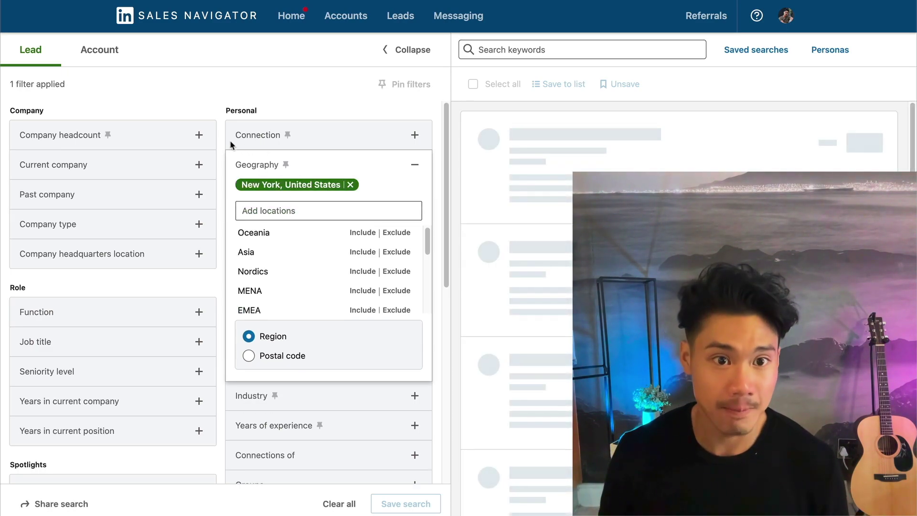
click(280, 85)
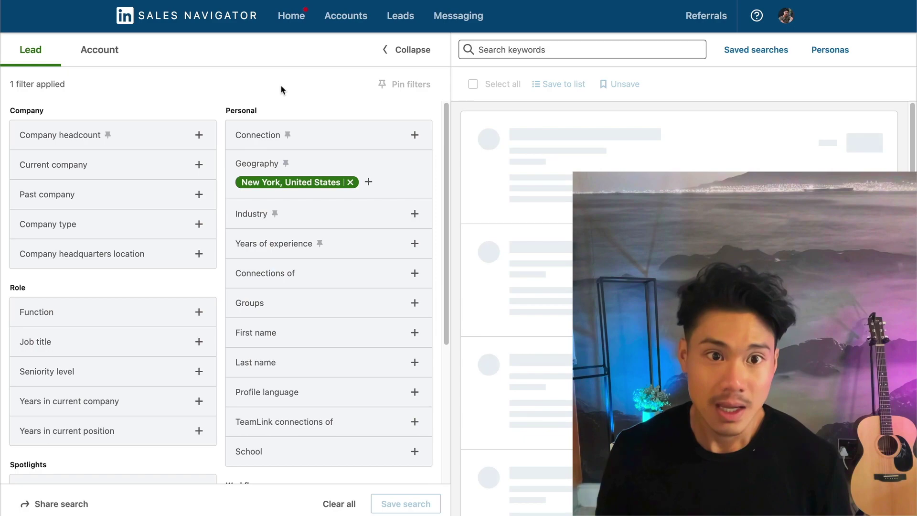
Include the 1-10 and 11-50 employee ranges under Company headcount.
click(82, 138)
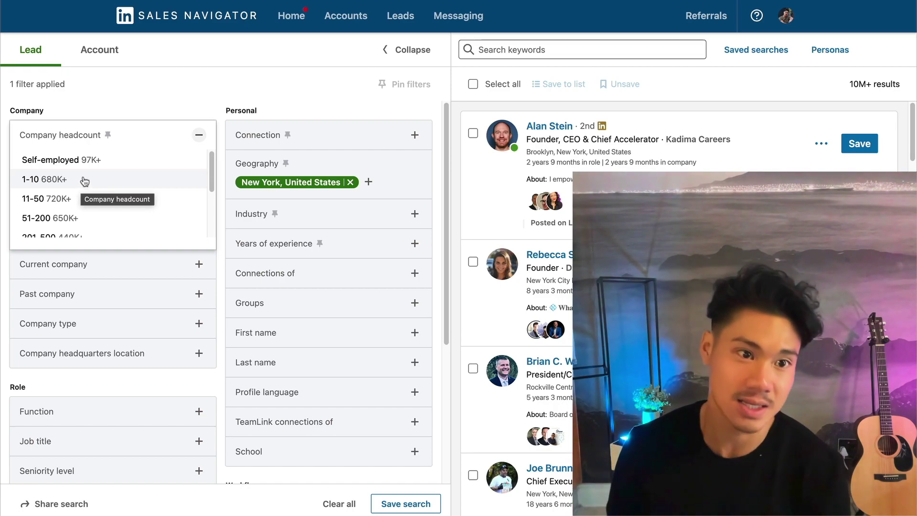
click(84, 181)
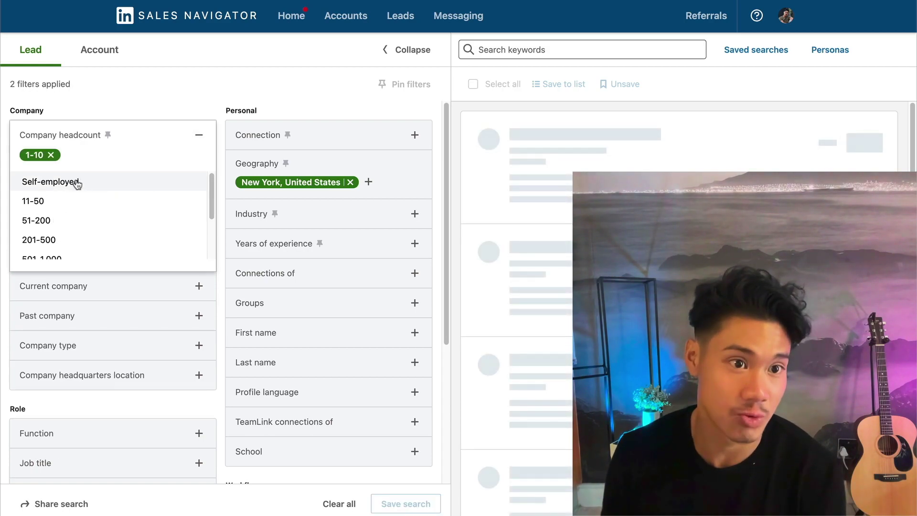
click(60, 201)
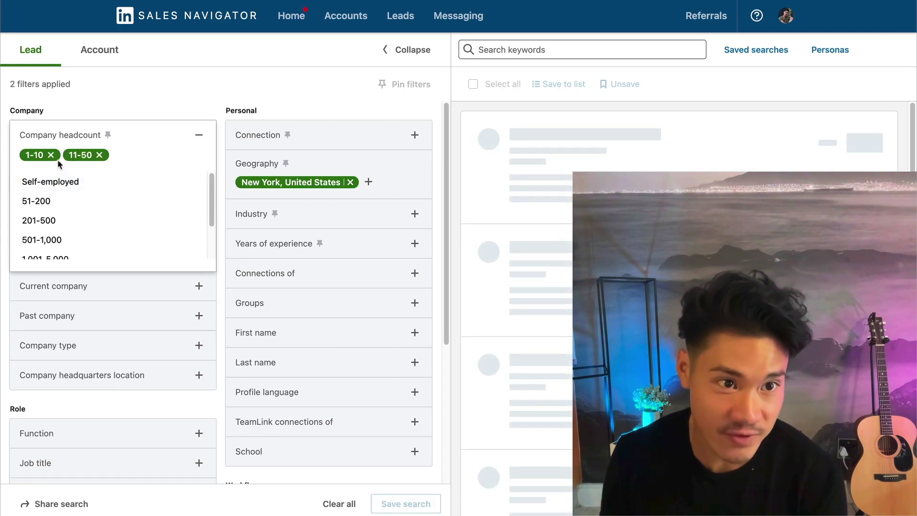
scroll(76, 231, down, 1)
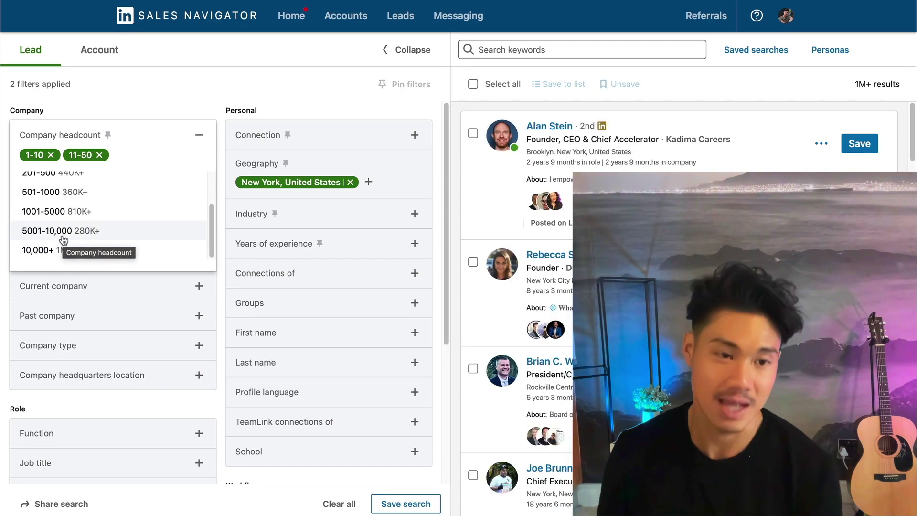
click(116, 285)
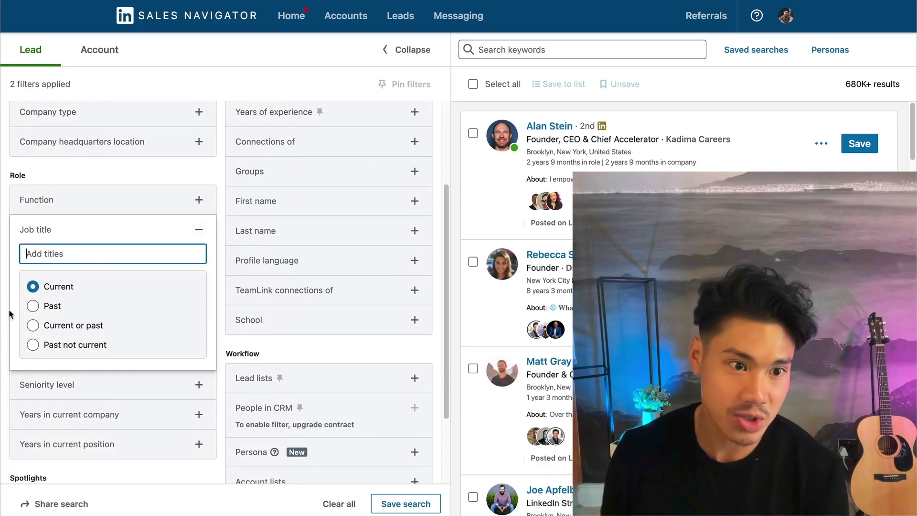
Include Chief Executive Officer and Founder as job titles.
click(96, 175)
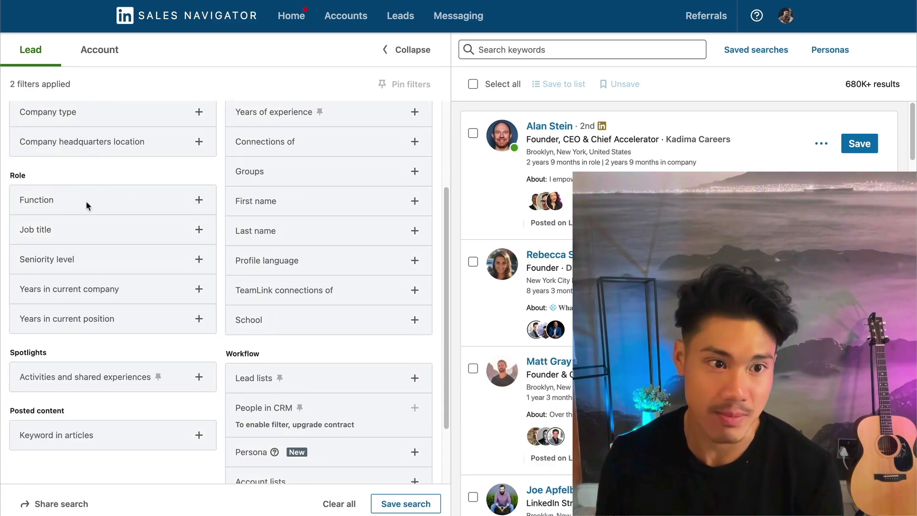
click(73, 232)
text(ceo)
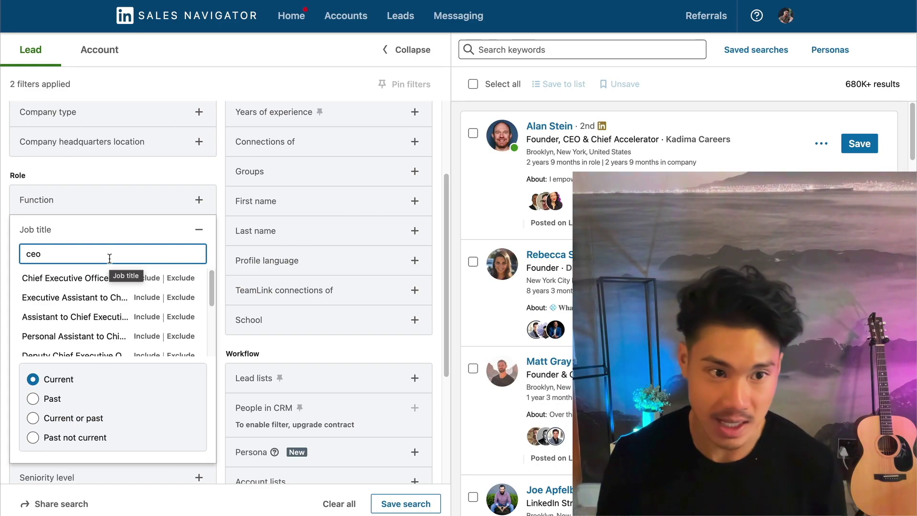
click(149, 278)
text(founder)
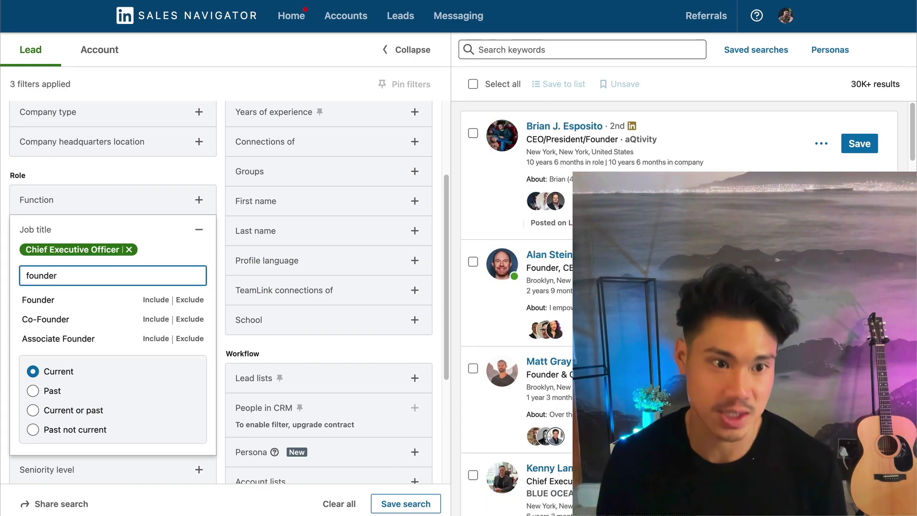
click(154, 299)
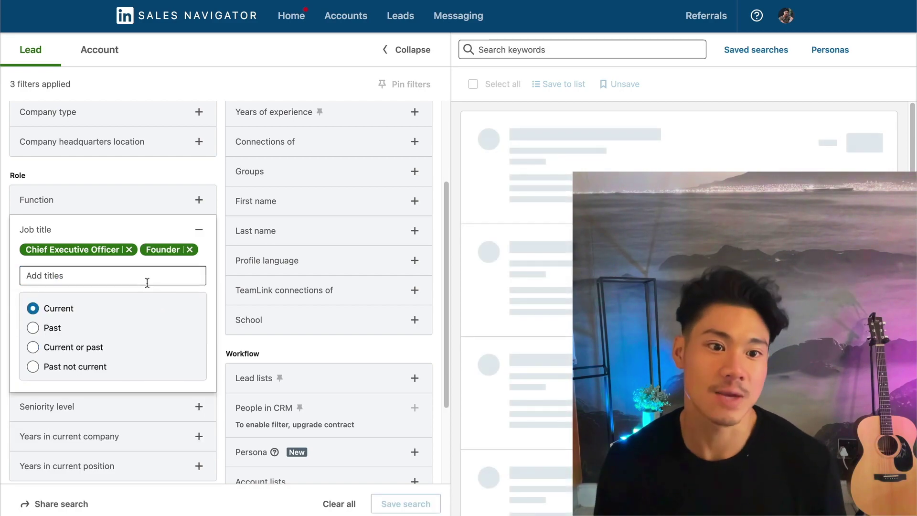
Try excluding Co-Founder and entering partner, then remove the Co-Founder exclusion.
click(143, 277)
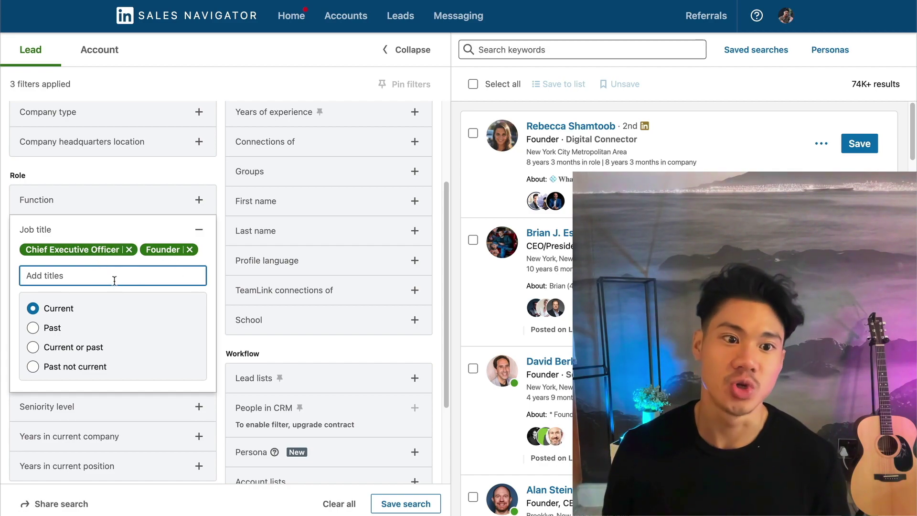
text(co)
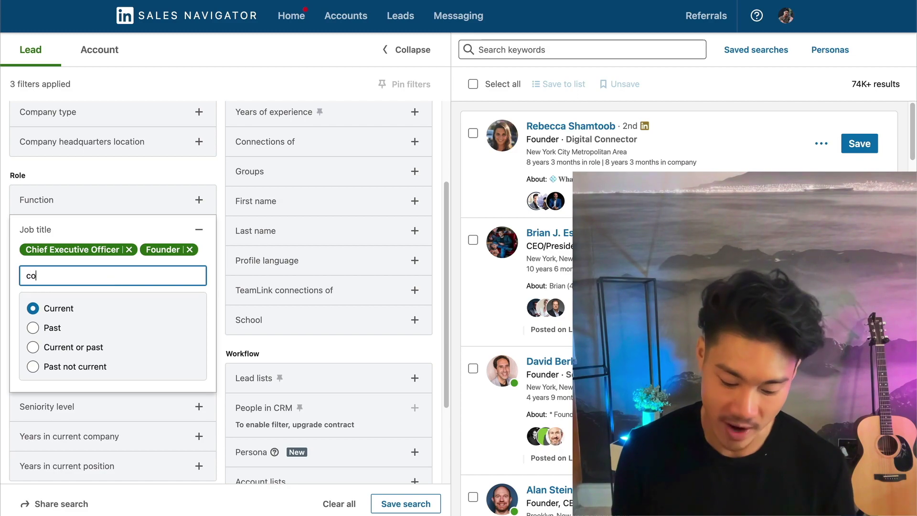
text(-founder)
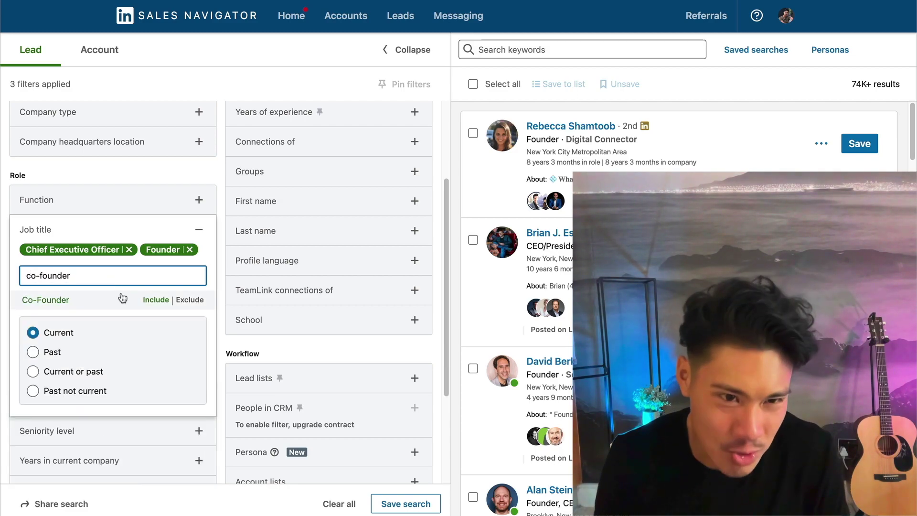
click(181, 301)
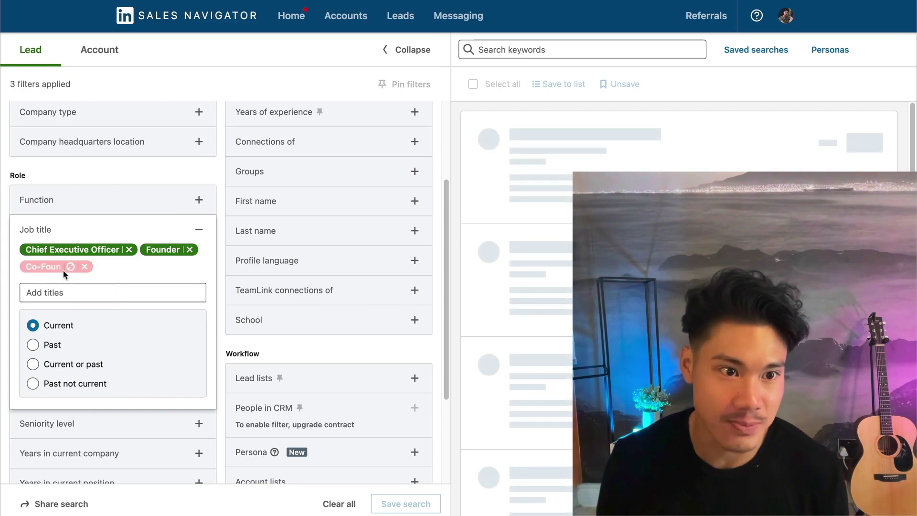
click(69, 293)
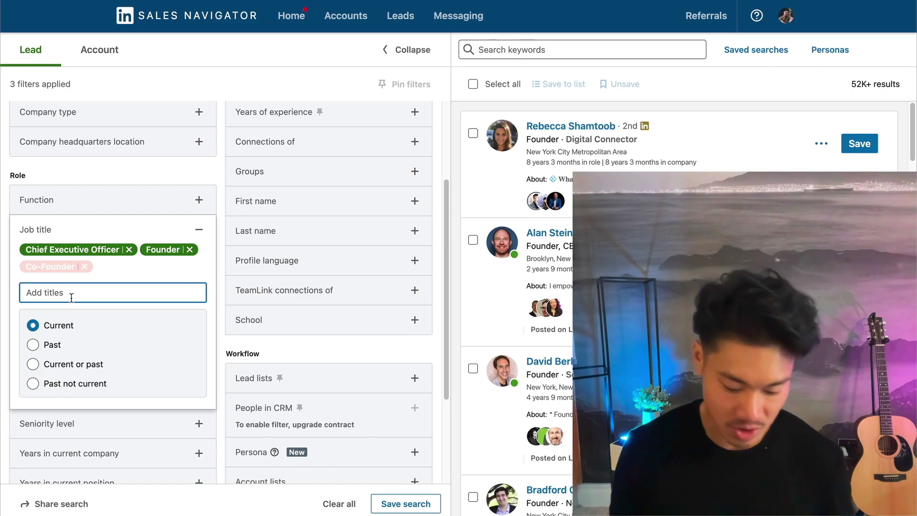
text(partner)
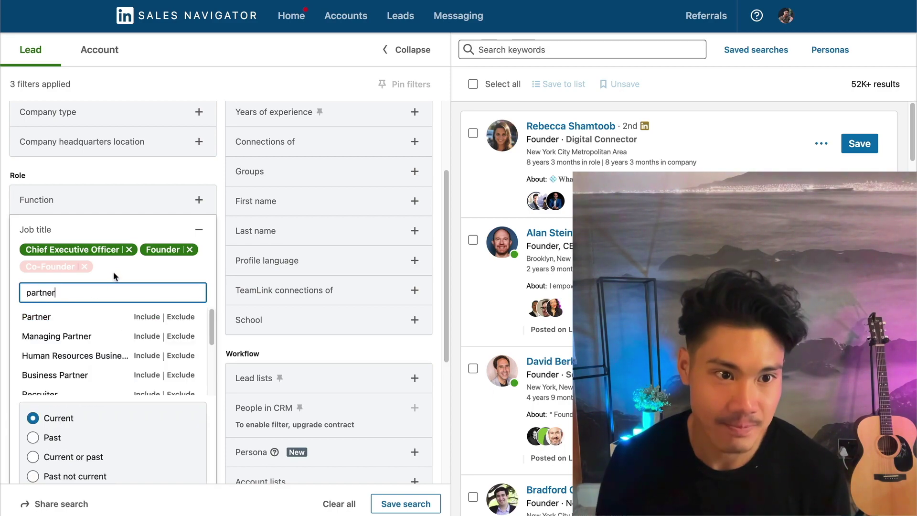
click(219, 281)
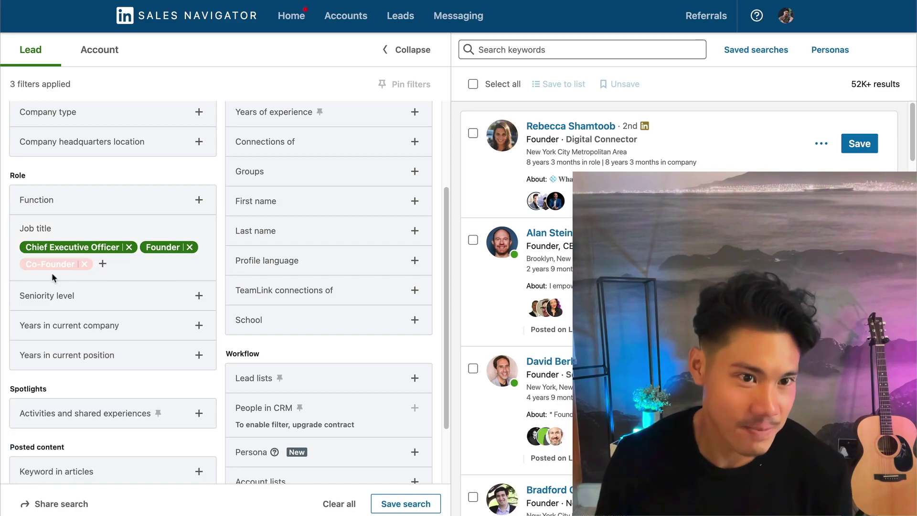
click(84, 264)
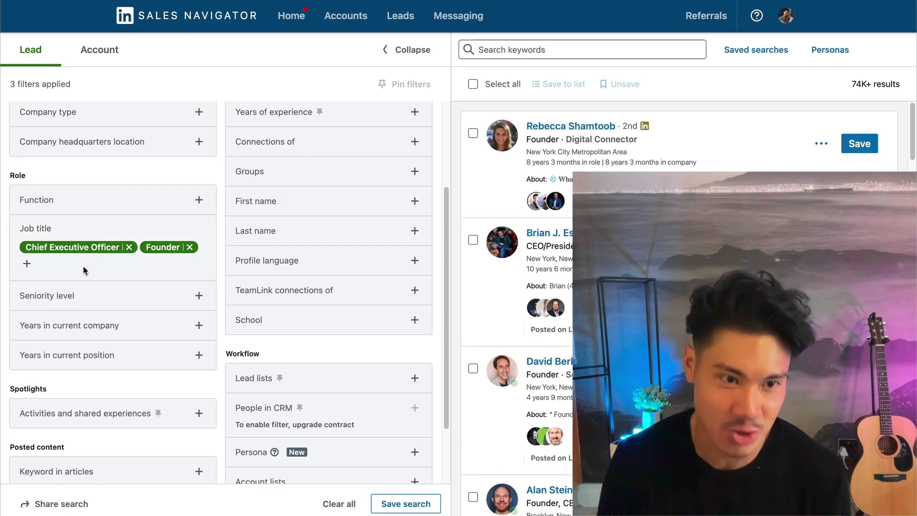
click(123, 306)
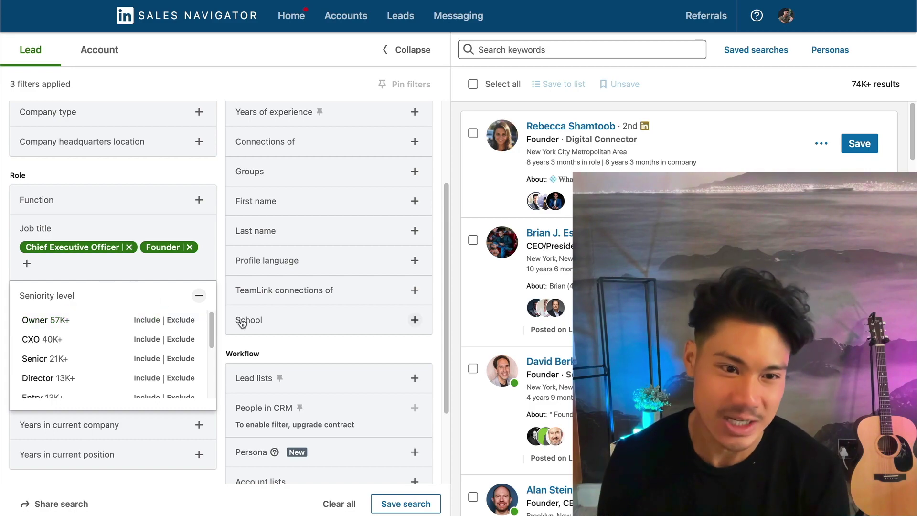
scroll(95, 349, down, 2)
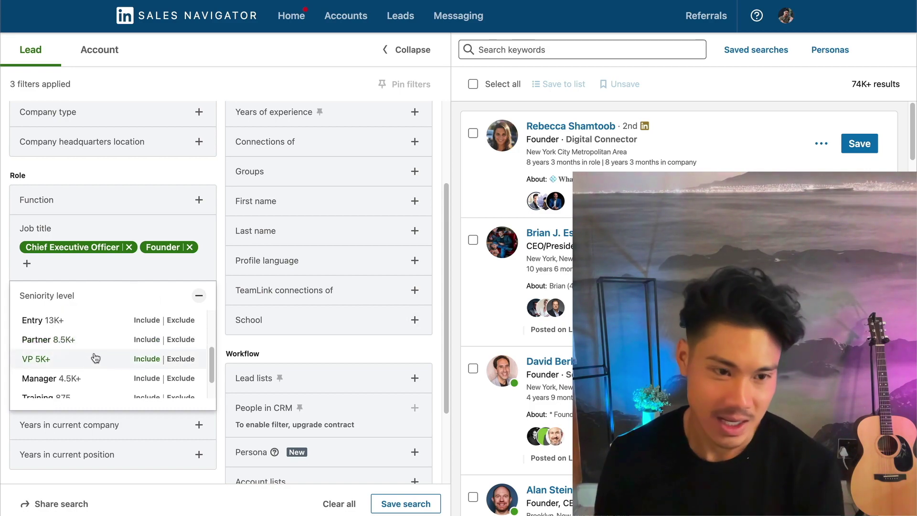
scroll(91, 351, down, 1)
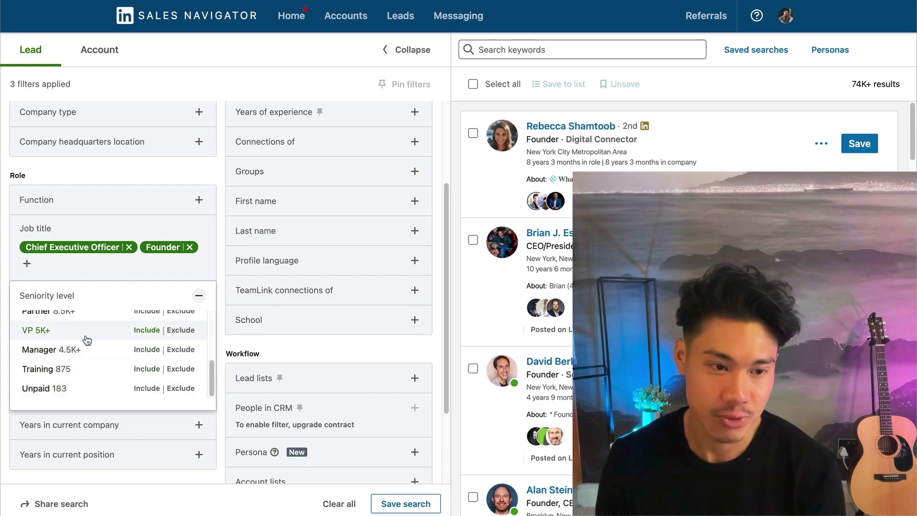
scroll(87, 340, up, 1)
click(199, 295)
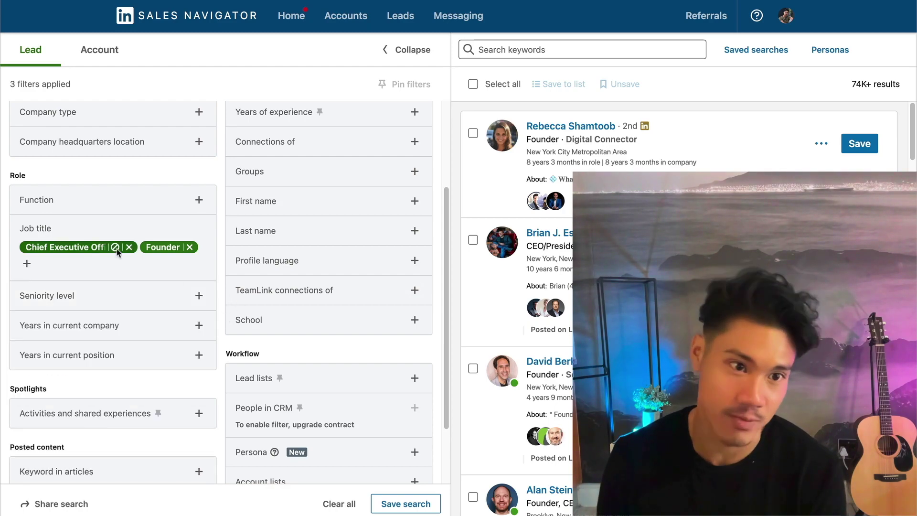
click(27, 263)
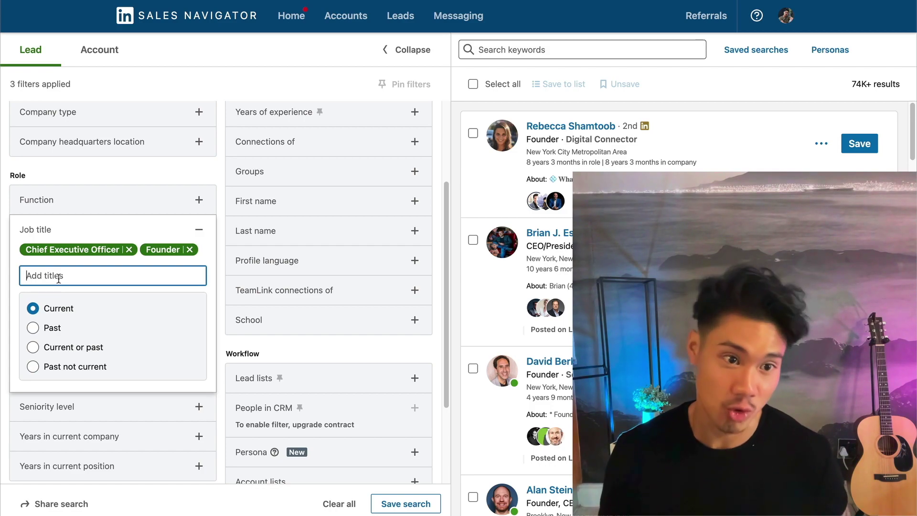
text(sal)
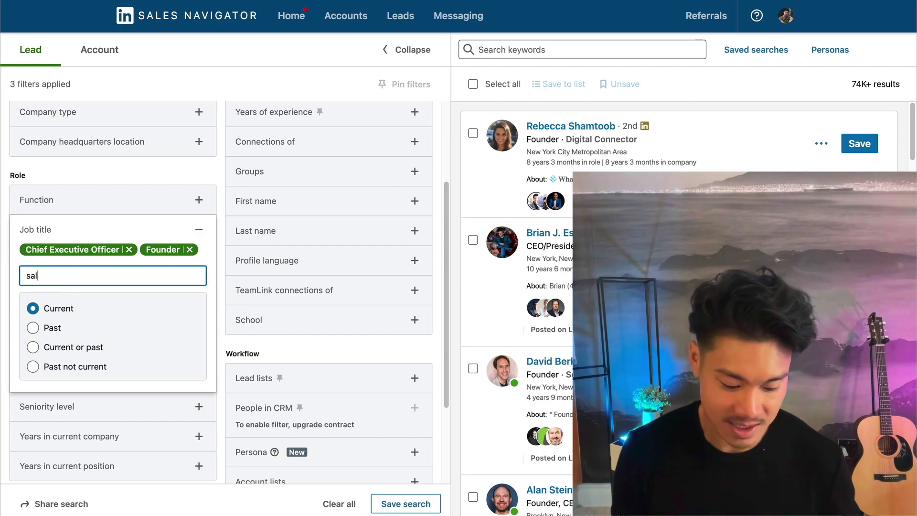
text(es development manager)
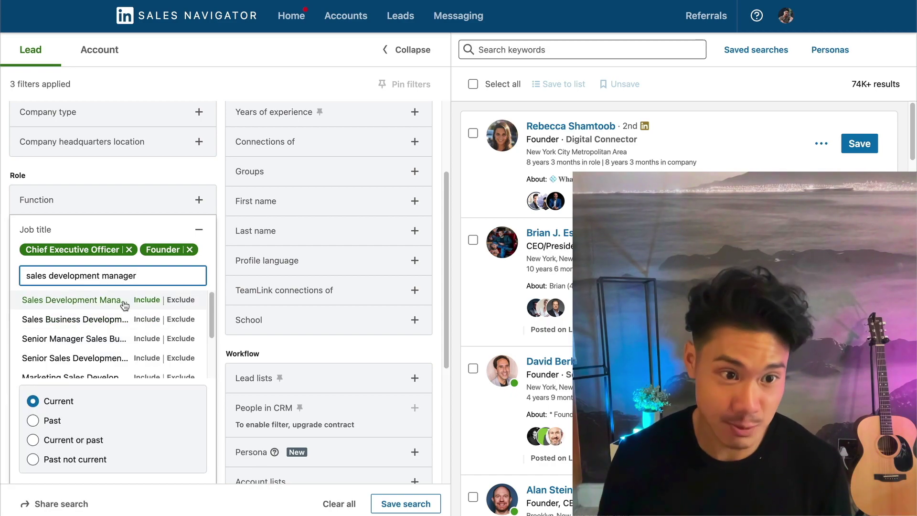
scroll(119, 306, down, 1)
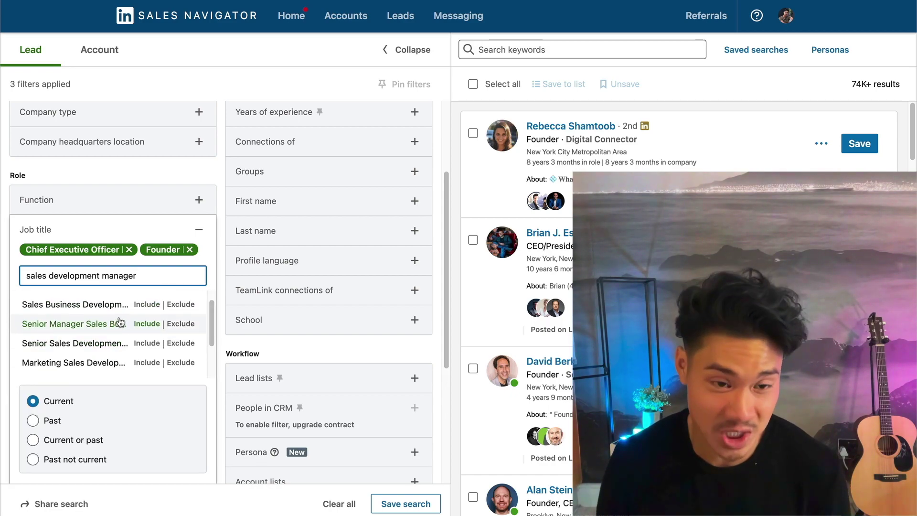
click(218, 297)
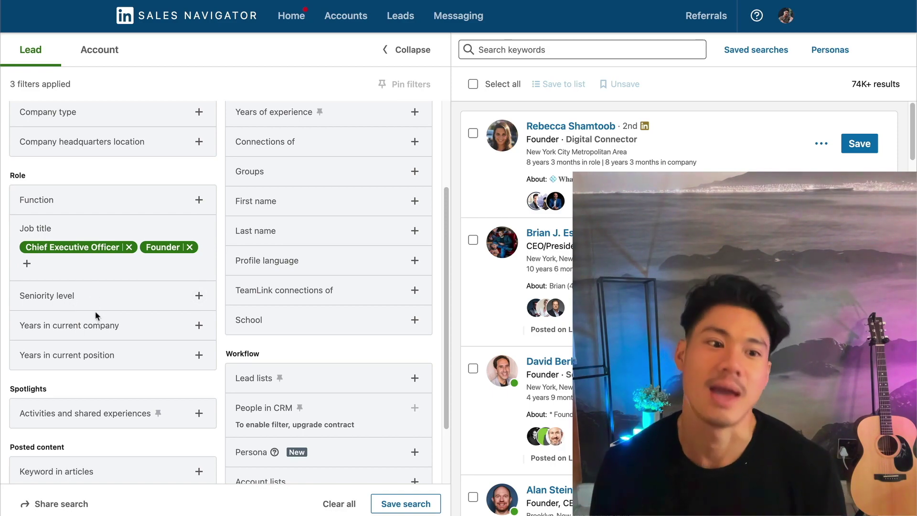
Browse the Years in current company ranges and search Industry for real estate without adding it.
click(106, 335)
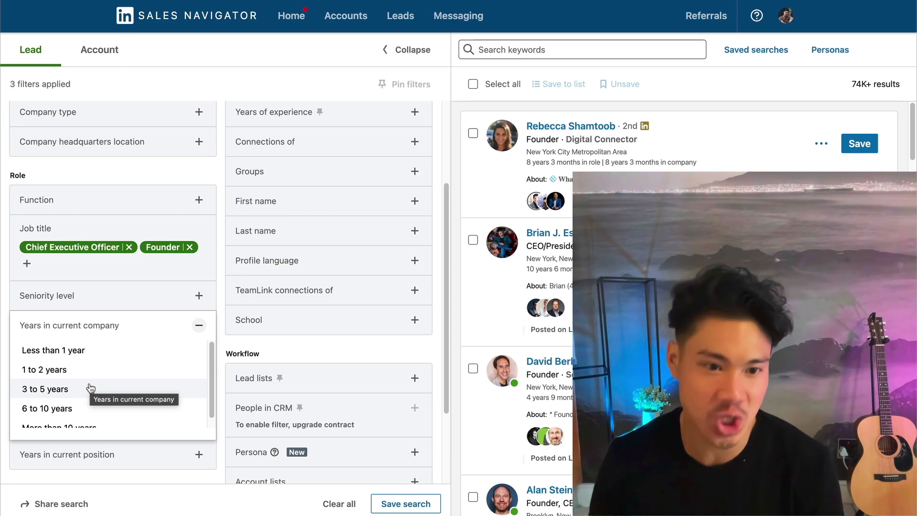
click(336, 215)
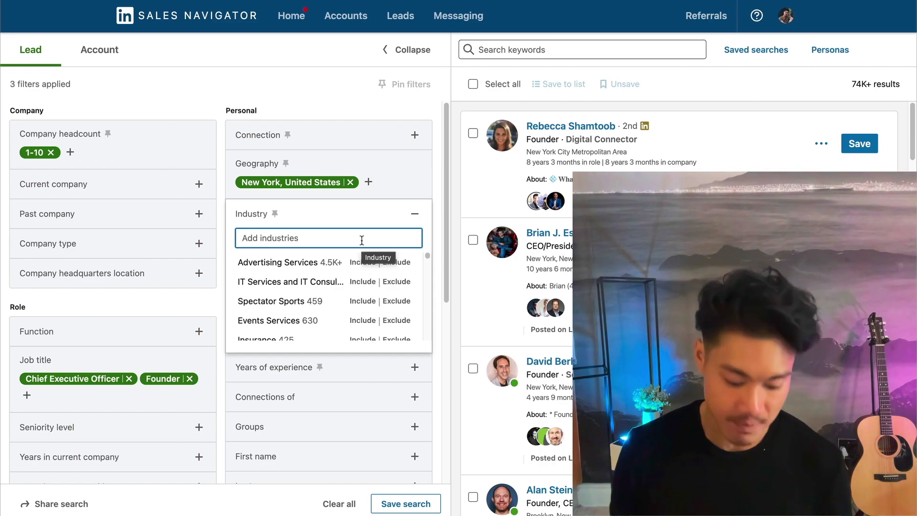
text(r)
key(BackSpace)
text(real esta)
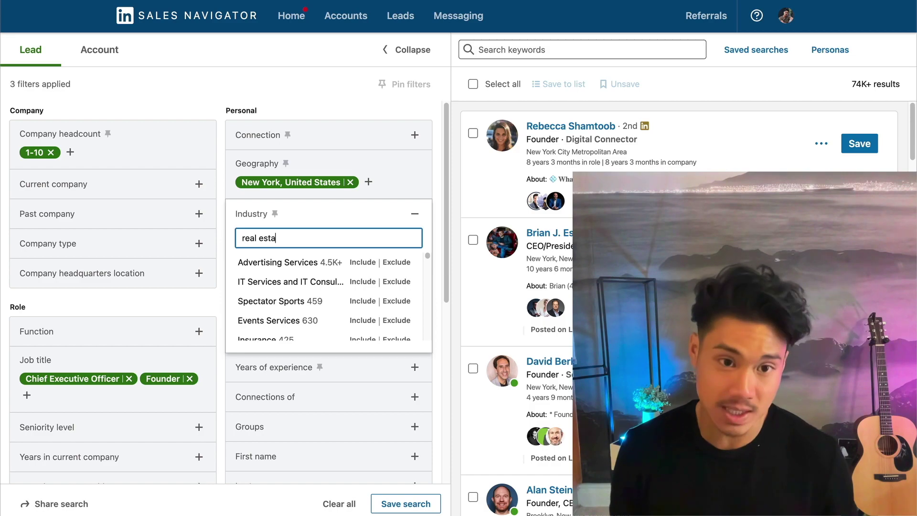
text(te)
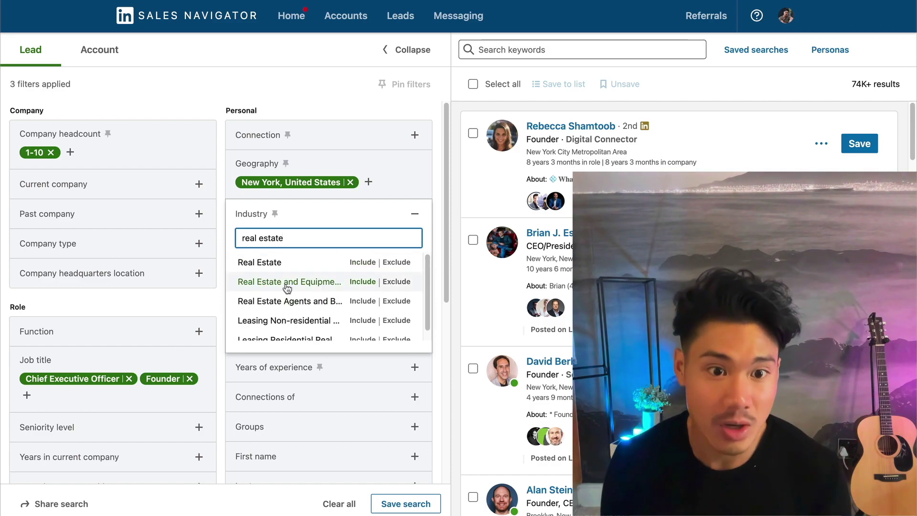
scroll(286, 289, down, 1)
scroll(308, 286, up, 1)
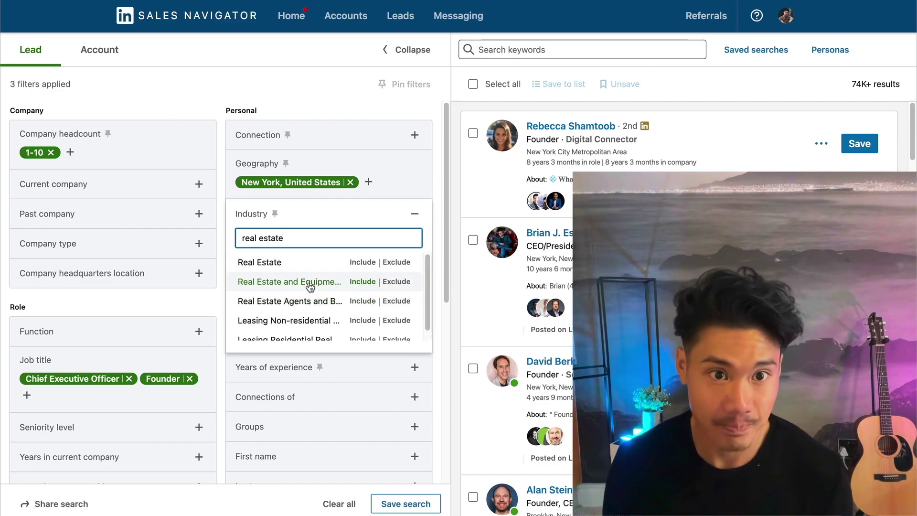
click(305, 222)
Look up film in the Industry filter without adding it, then go to the Search keywords box.
click(305, 224)
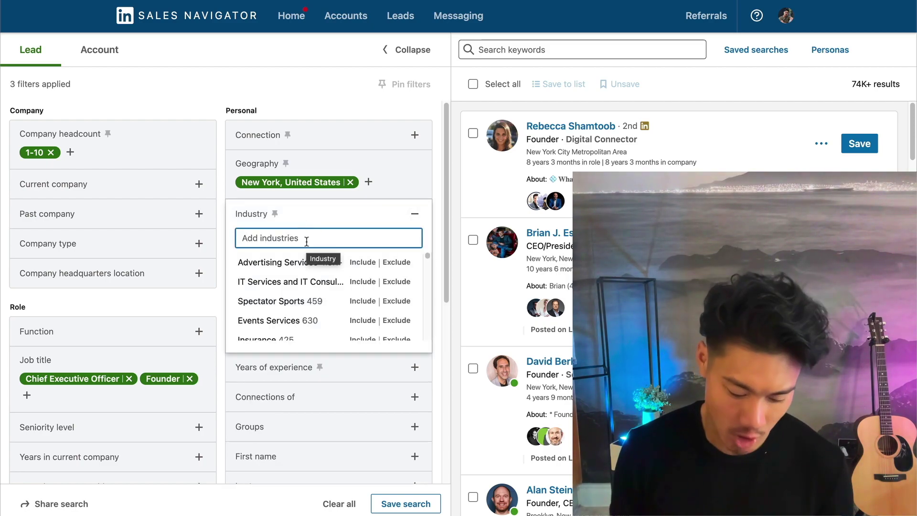
text(film)
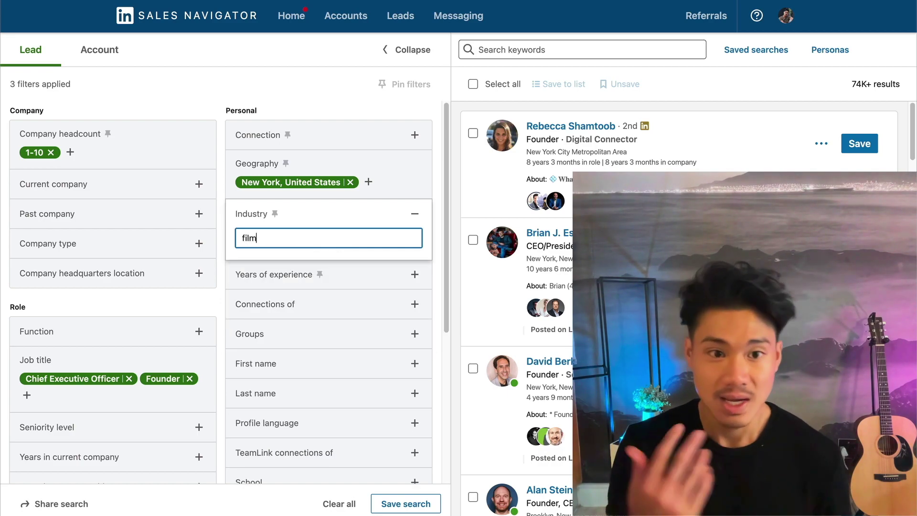
click(505, 50)
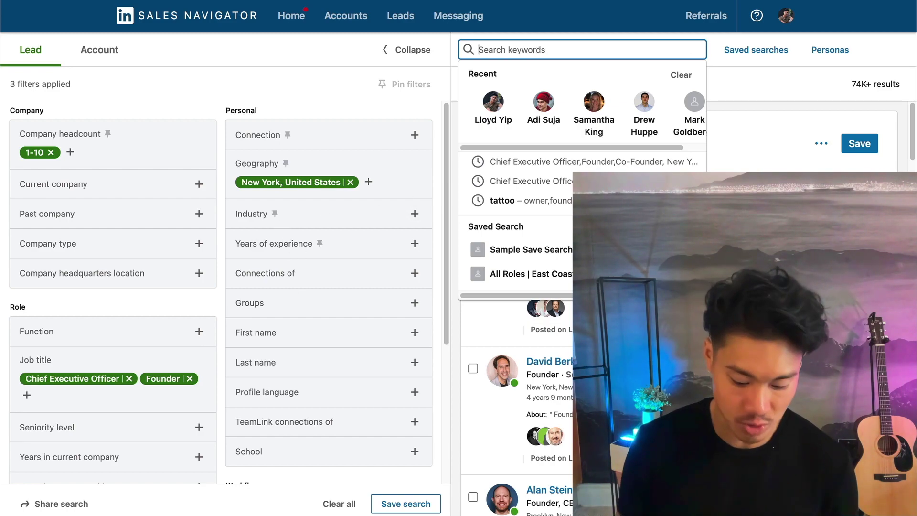
Search leads for the keyword film, narrowing results to 7.5K+.
text(film)
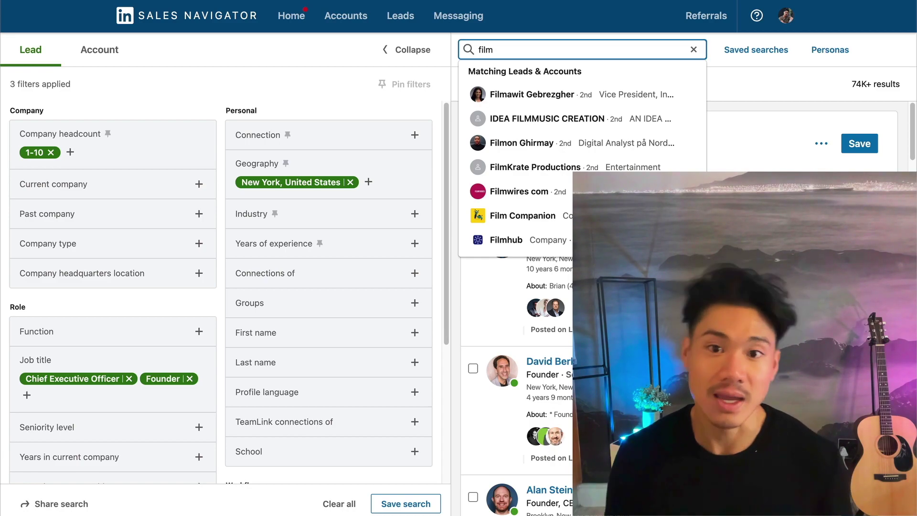
key(Return)
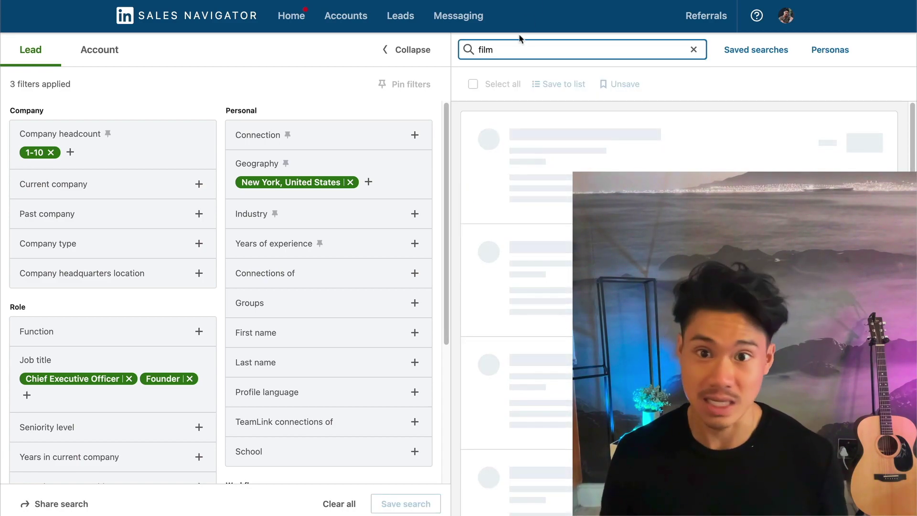
click(520, 50)
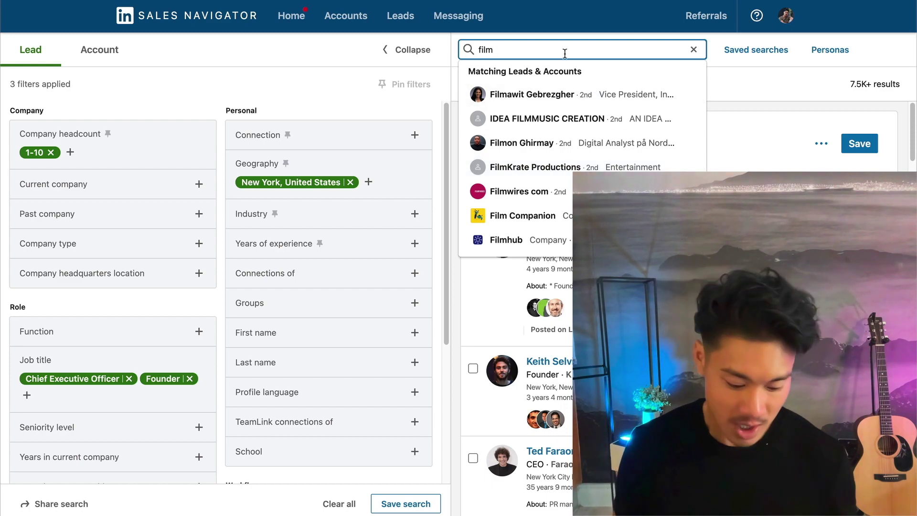
Build the Boolean keyword query film NOT production.
text(AND)
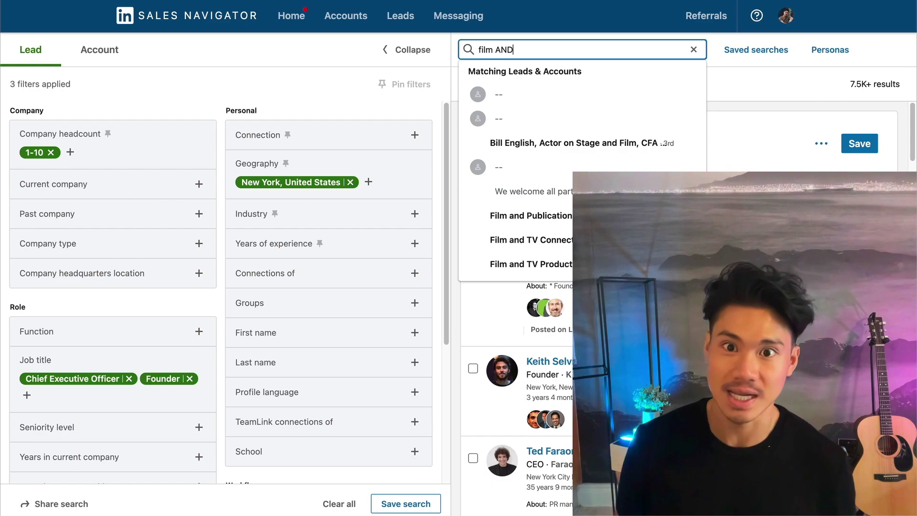
text( OR NOT)
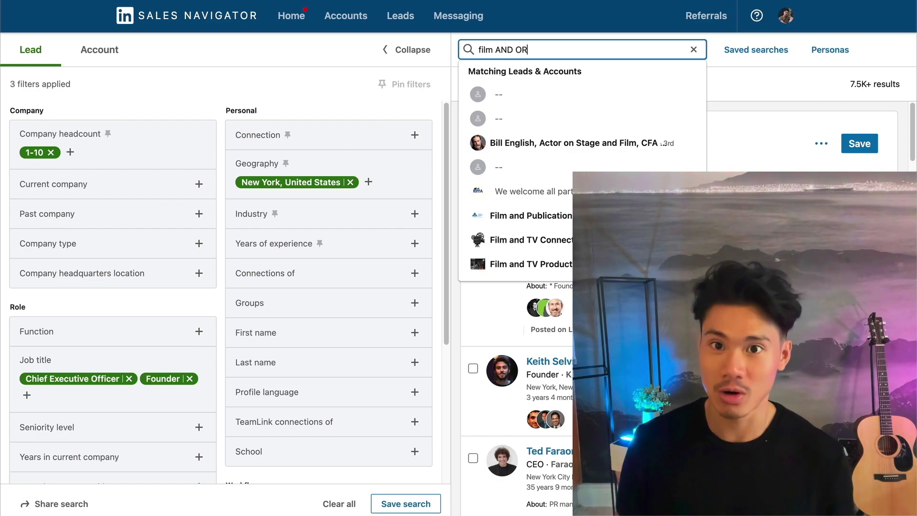
key(BackSpace)
key(BackSpace)
key(BackSpace)
key(BackSpace)
key(BackSpace)
key(BackSpace)
text(production)
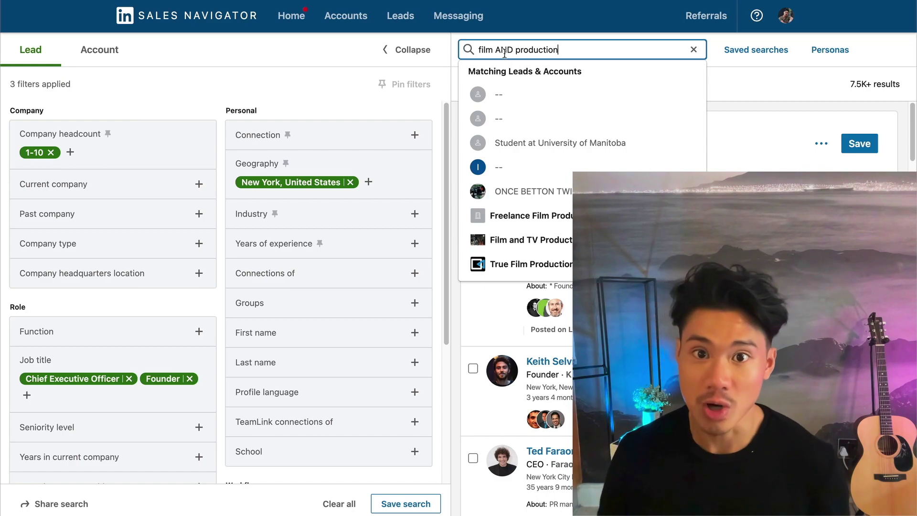
drag(495, 50, 512, 50)
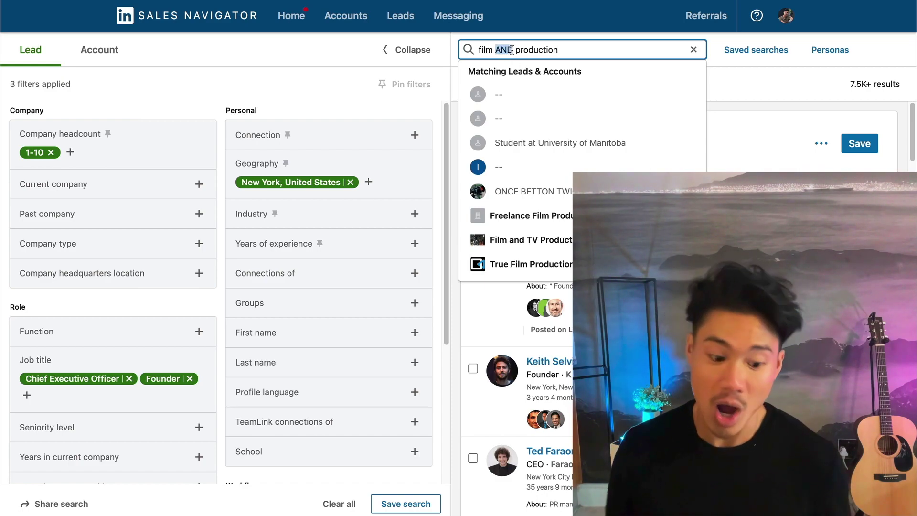
text(NOT)
Rewrite the keyword query as marketing NOT agency.
double_click(485, 50)
key(BackSpace)
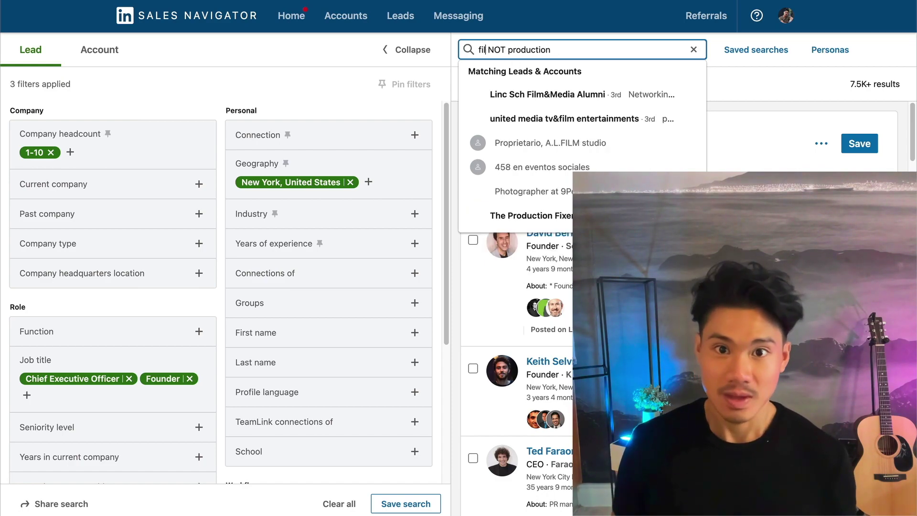
text(marketing)
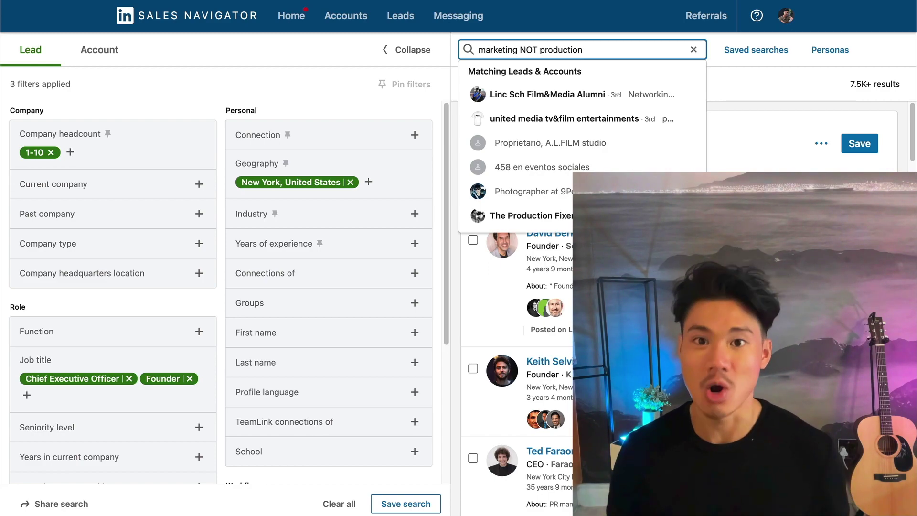
double_click(543, 49)
text(agency)
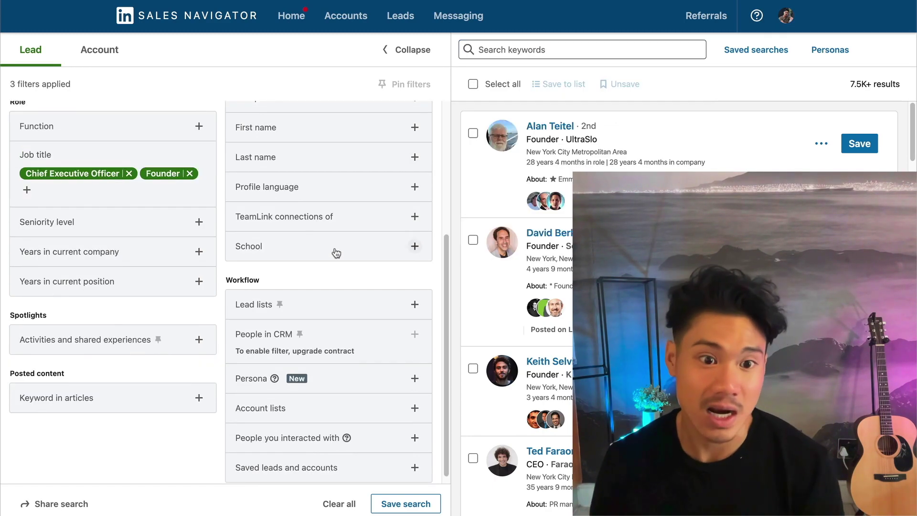
Expand People you interacted with and show the Activities and shared experiences spotlight options.
scroll(332, 265, down, 1)
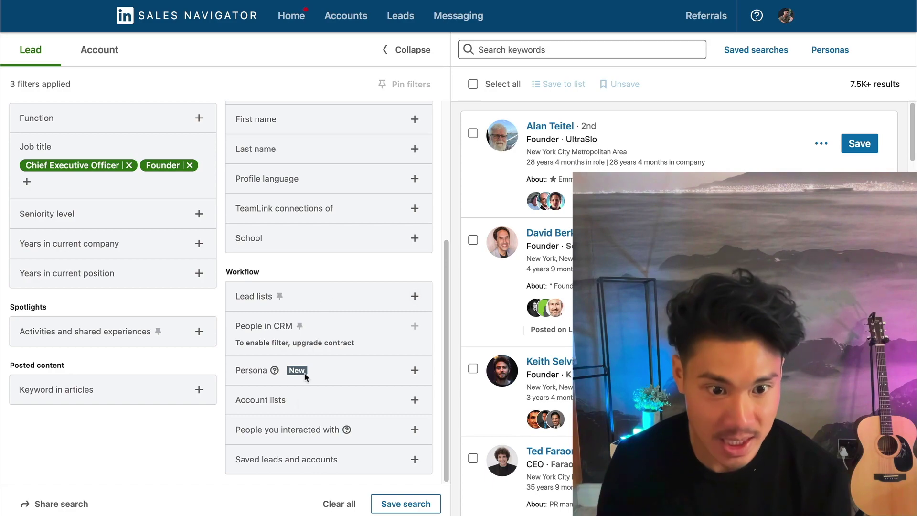
click(321, 433)
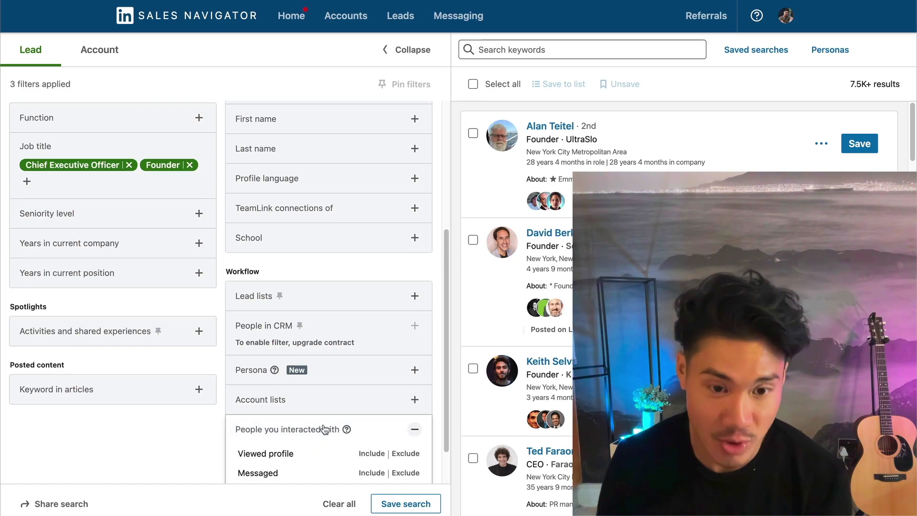
scroll(322, 429, down, 1)
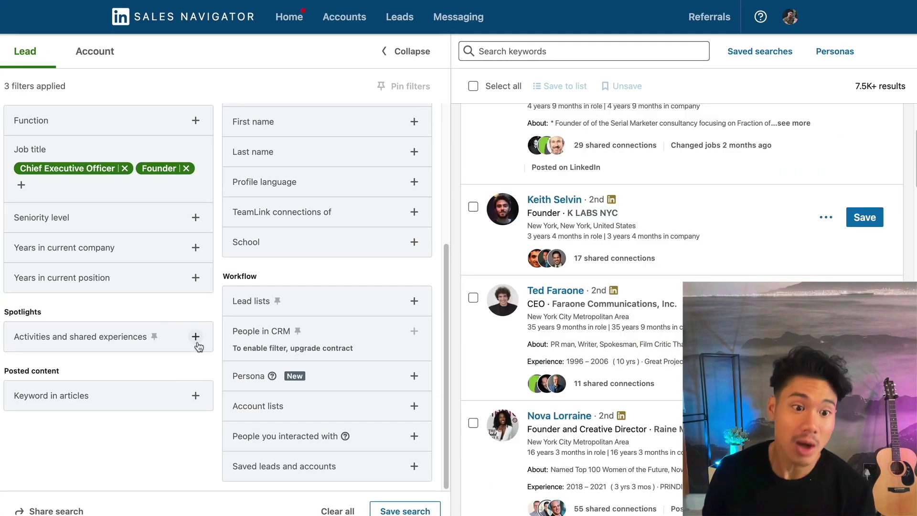
click(196, 337)
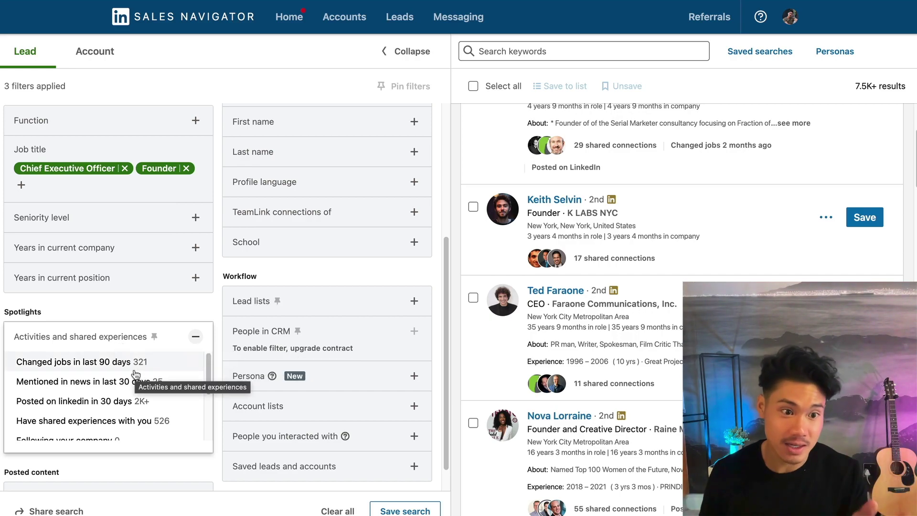
Scroll through the Spotlights options and open the Groups filter.
scroll(133, 380, down, 1)
scroll(137, 381, up, 1)
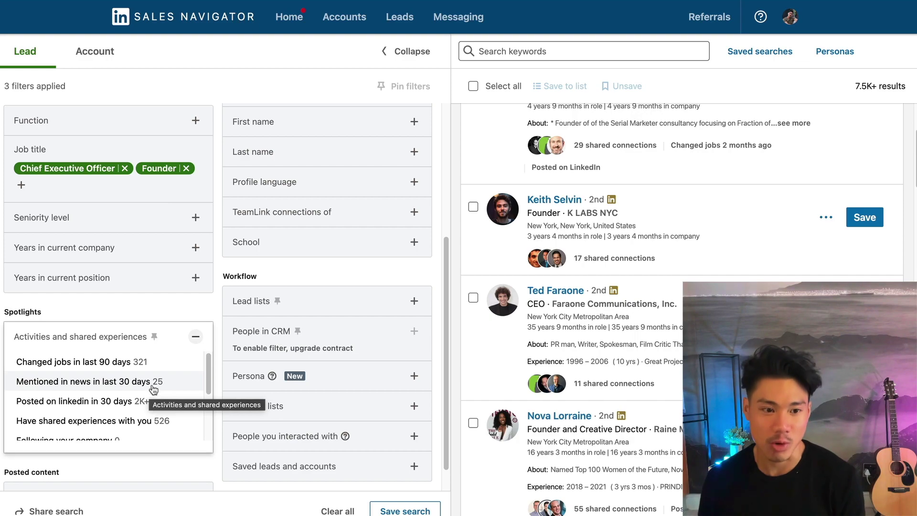
scroll(148, 395, down, 1)
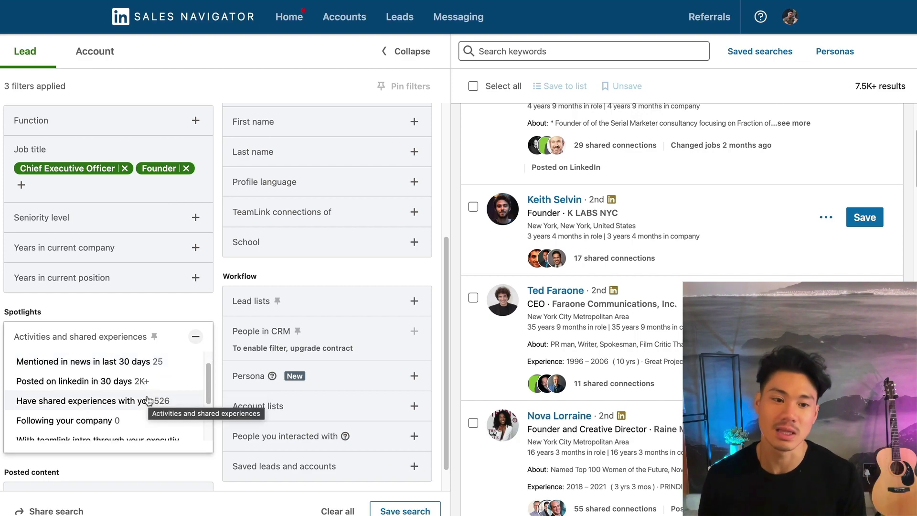
scroll(146, 402, down, 3)
scroll(181, 457, down, 1)
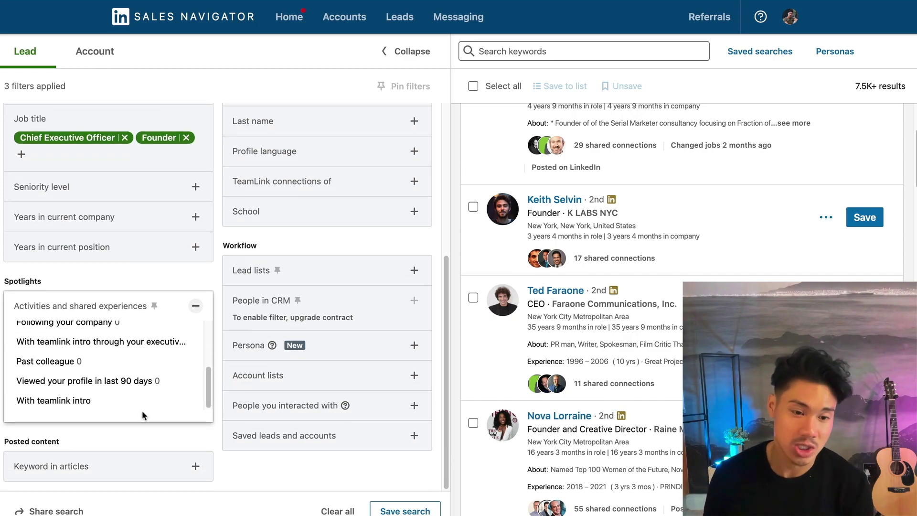
scroll(298, 486, up, 8)
click(413, 301)
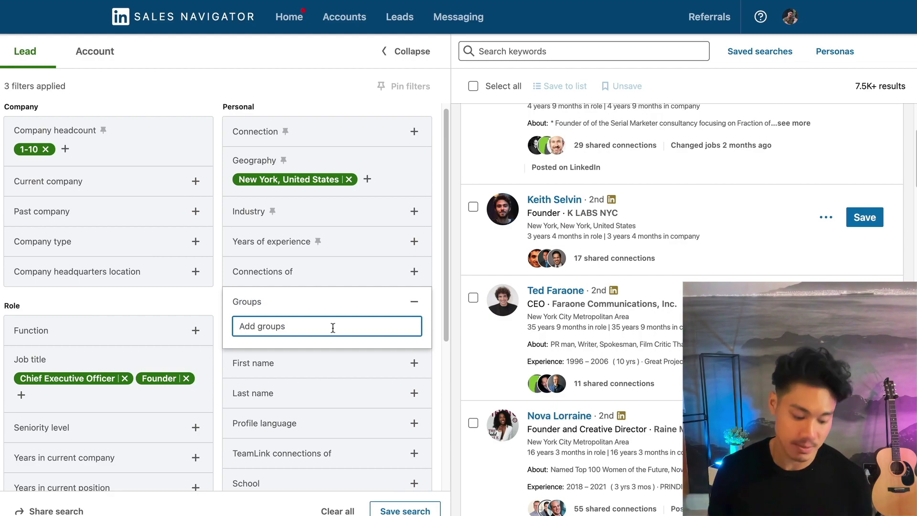
Add Software Testing & Automation as a group and clear the film keyword.
text(software)
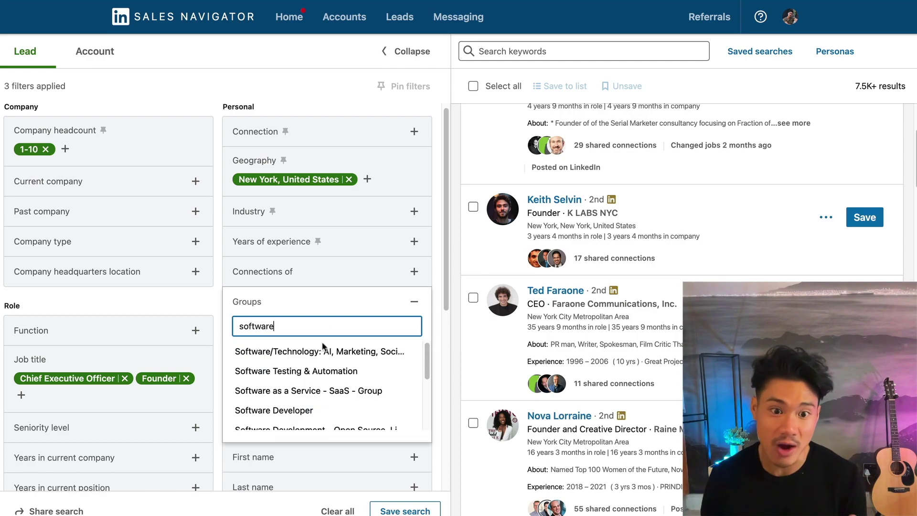
click(319, 373)
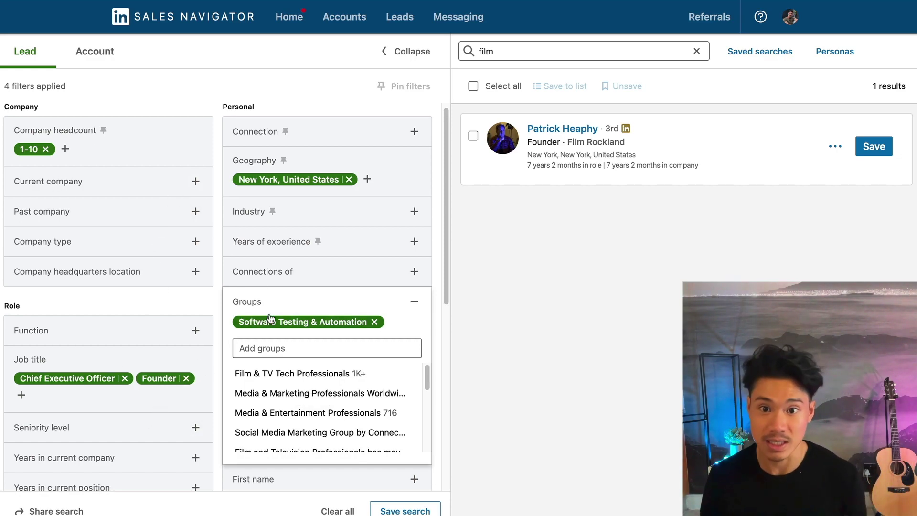
click(697, 51)
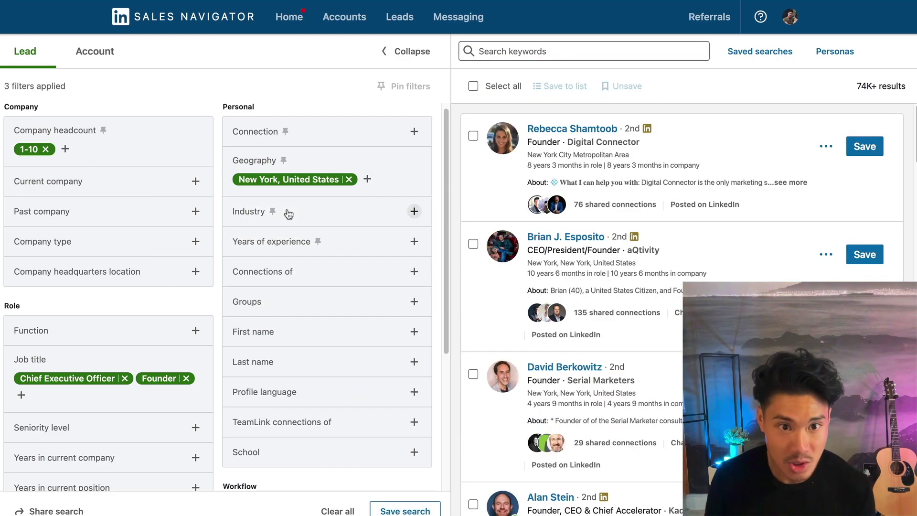
Include Advertising Services under Industry and begin saving the search.
click(288, 214)
click(293, 261)
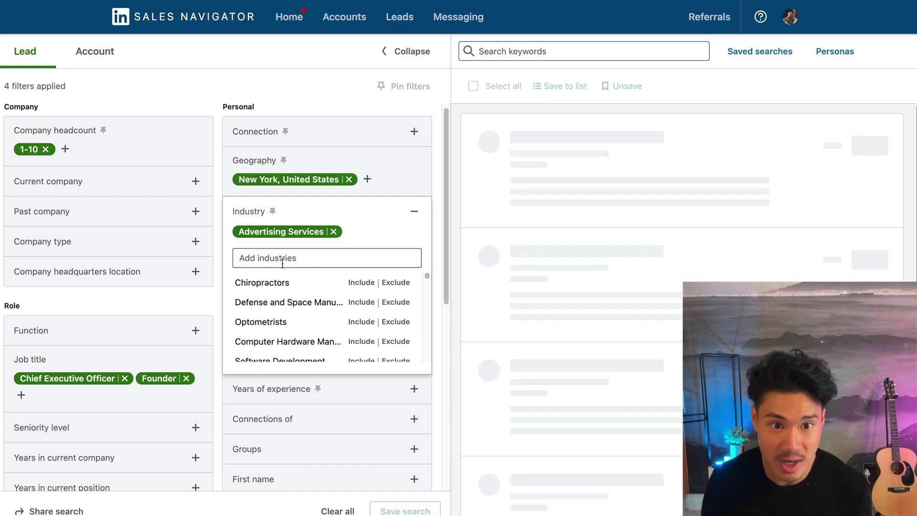
click(166, 295)
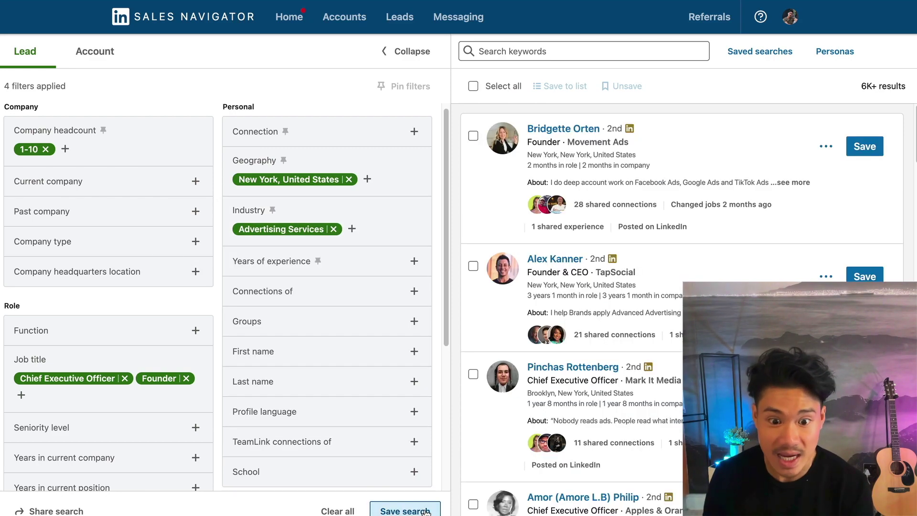
click(405, 510)
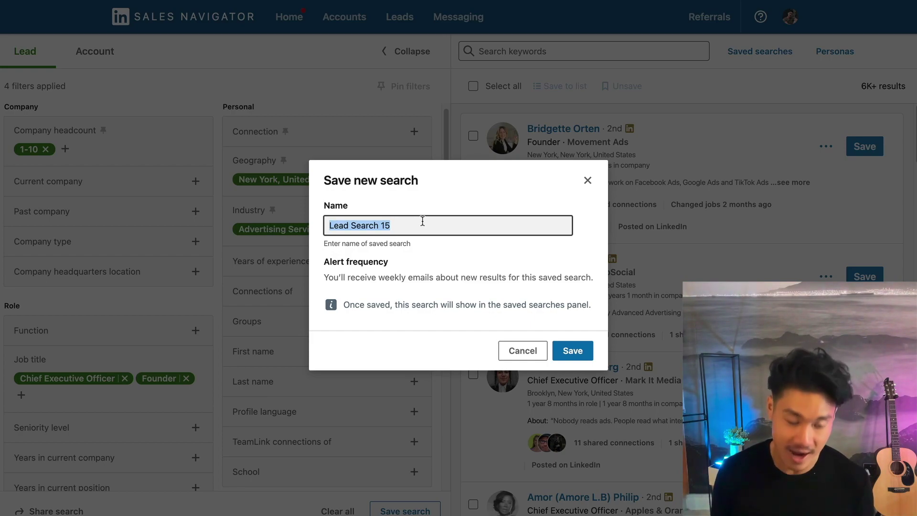
Name the search 'Ads | NYC | 1-10 | CEO', close the dialog, and view Saved searches.
text(Ads | NYC | 1-1)
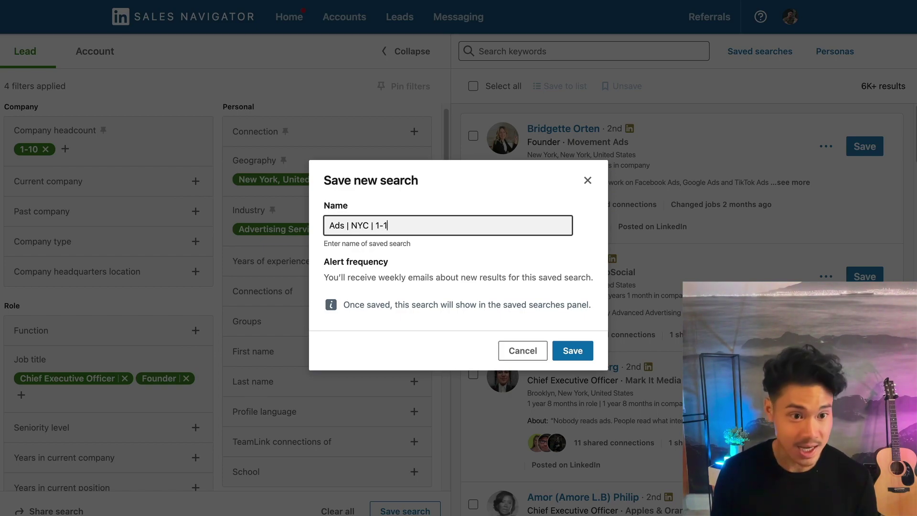
text(0 |)
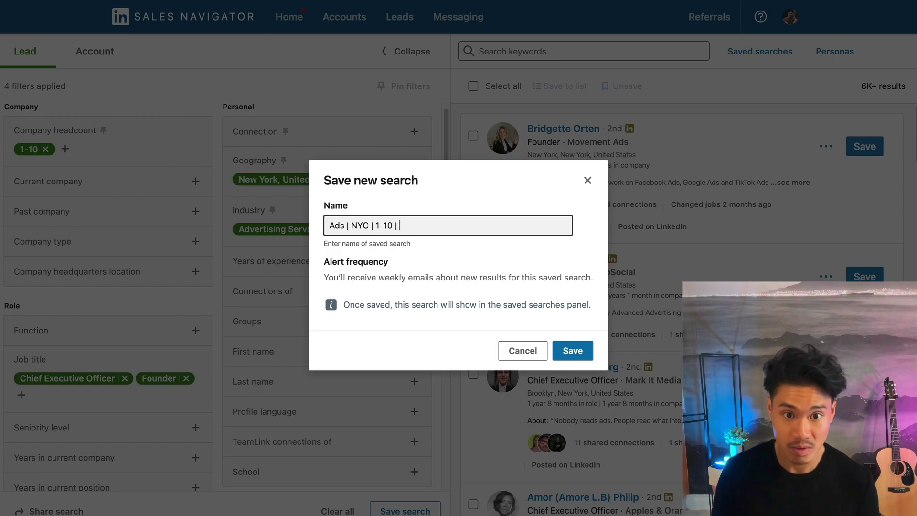
text(CECEO)
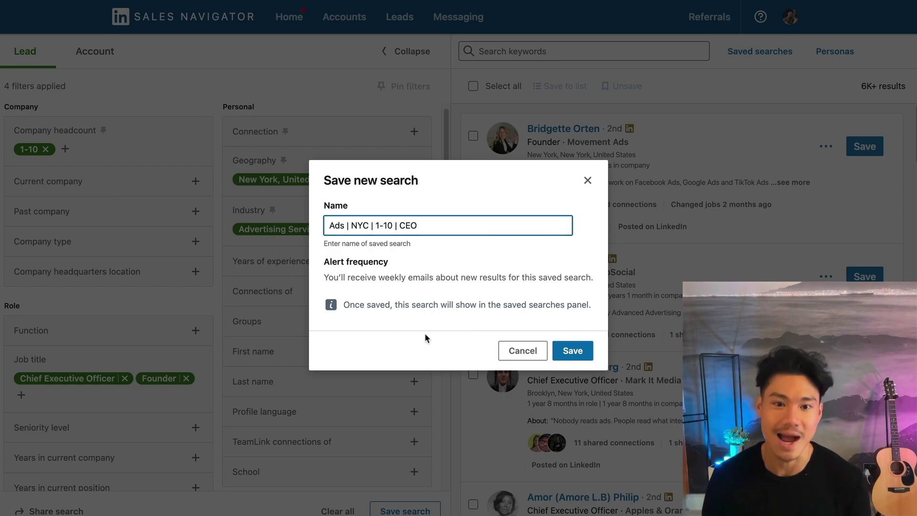
click(584, 183)
click(759, 61)
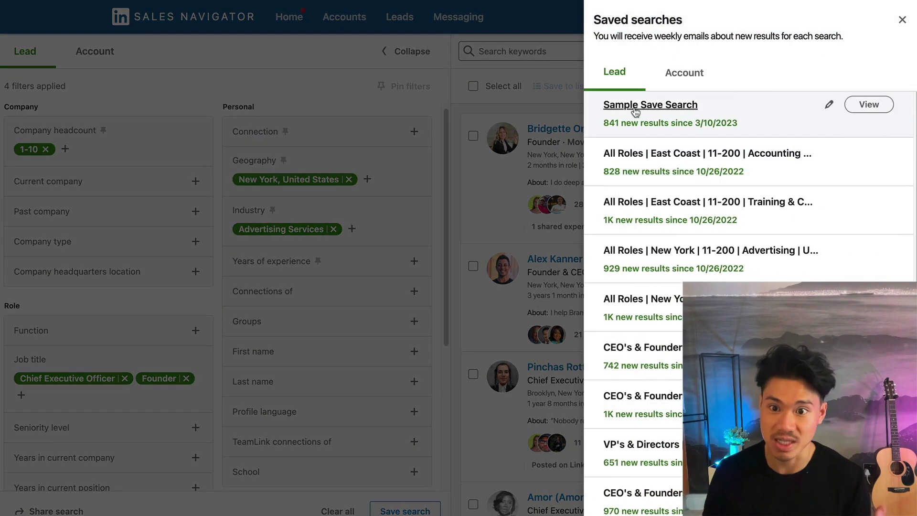